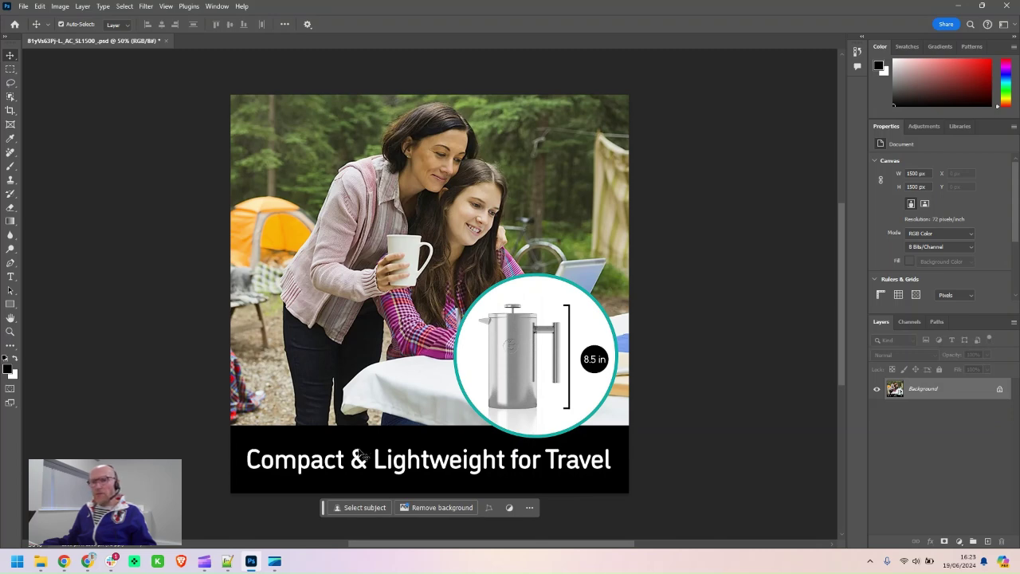
Erase the 'Compact & Lightweight for Travel' caption and its leftover speck with the Remove Tool.
{"action": "left_click", "coordinate": [11, 152]}
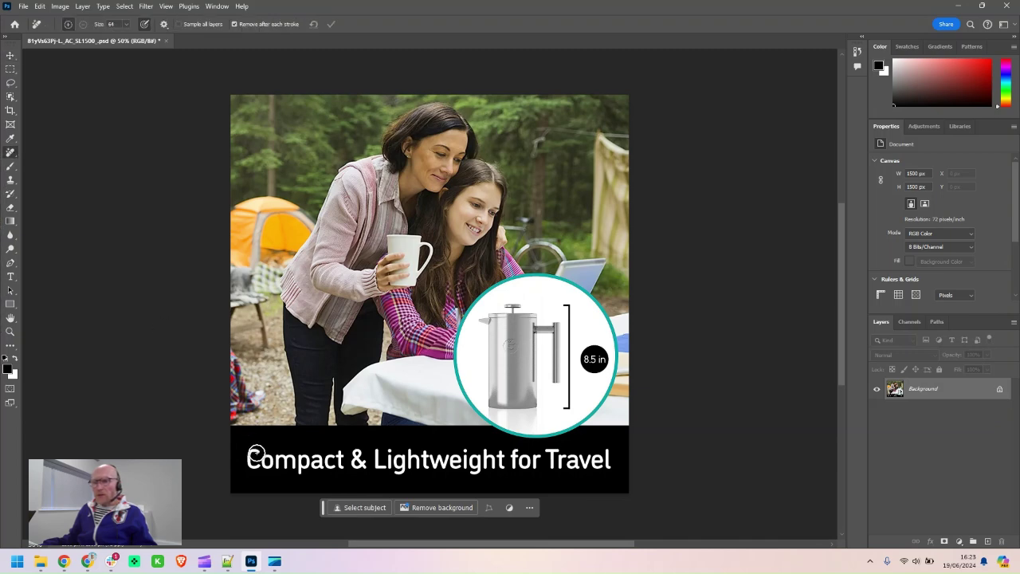
{"action": "right_click", "coordinate": [11, 153]}
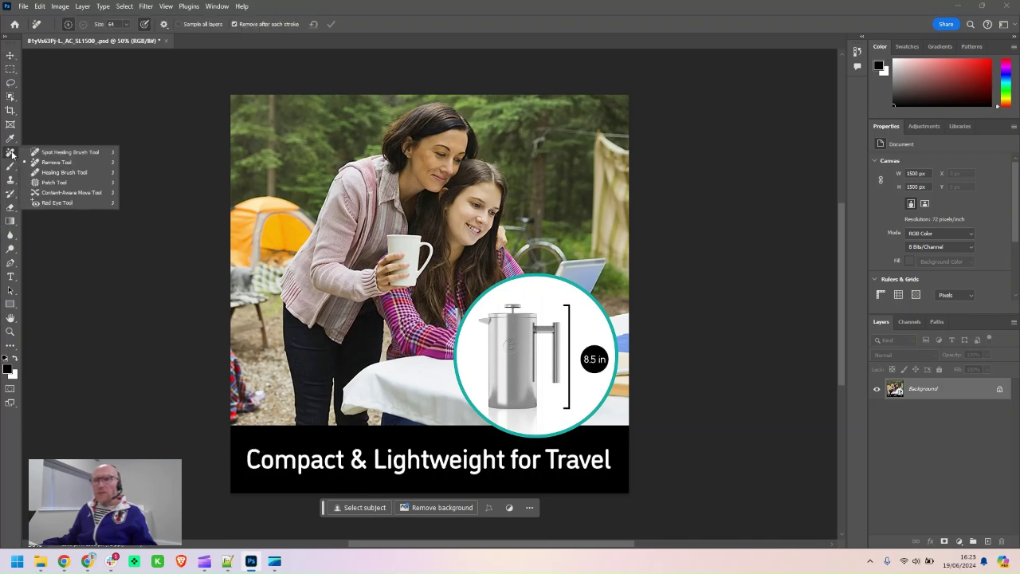
{"action": "left_click", "coordinate": [54, 163]}
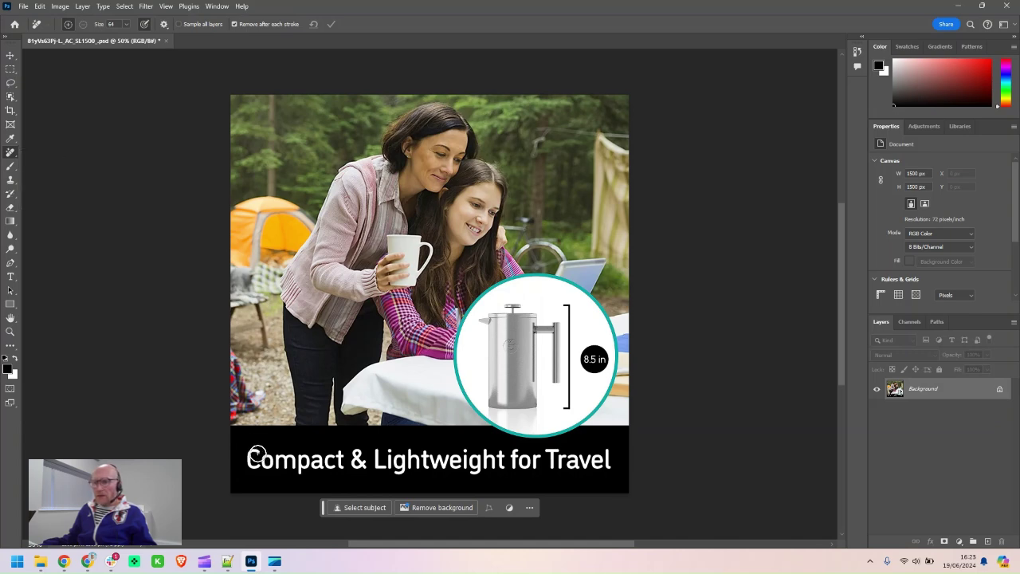
{"action": "mouse_move", "coordinate": [252, 455]}
{"action": "left_mouse_down"}
{"action": "mouse_move", "coordinate": [553, 456]}
{"action": "mouse_move", "coordinate": [603, 468]}
{"action": "mouse_move", "coordinate": [296, 467]}
{"action": "mouse_move", "coordinate": [246, 455]}
{"action": "mouse_move", "coordinate": [255, 456]}
{"action": "left_mouse_up"}
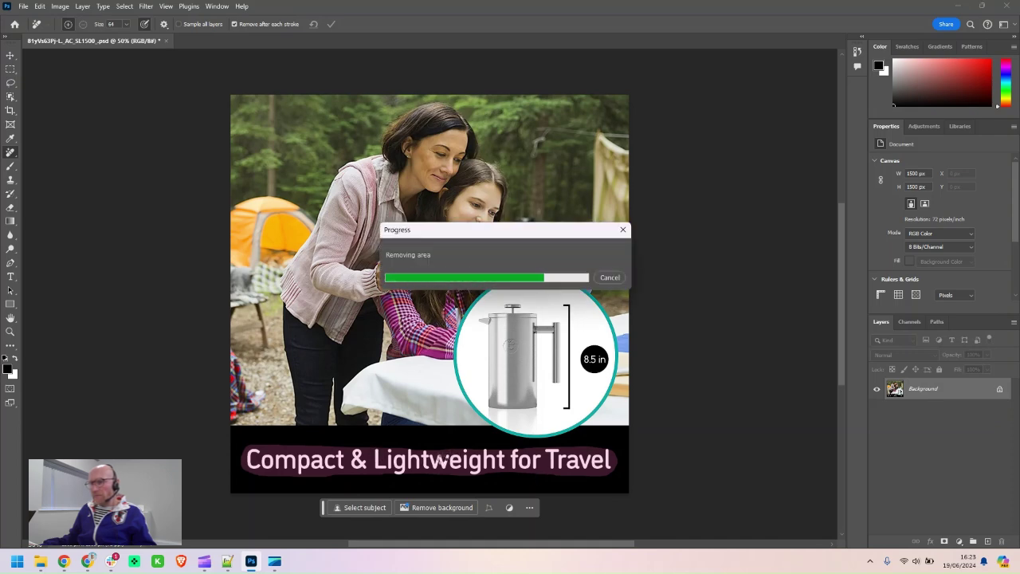
{"action": "left_click", "coordinate": [398, 472]}
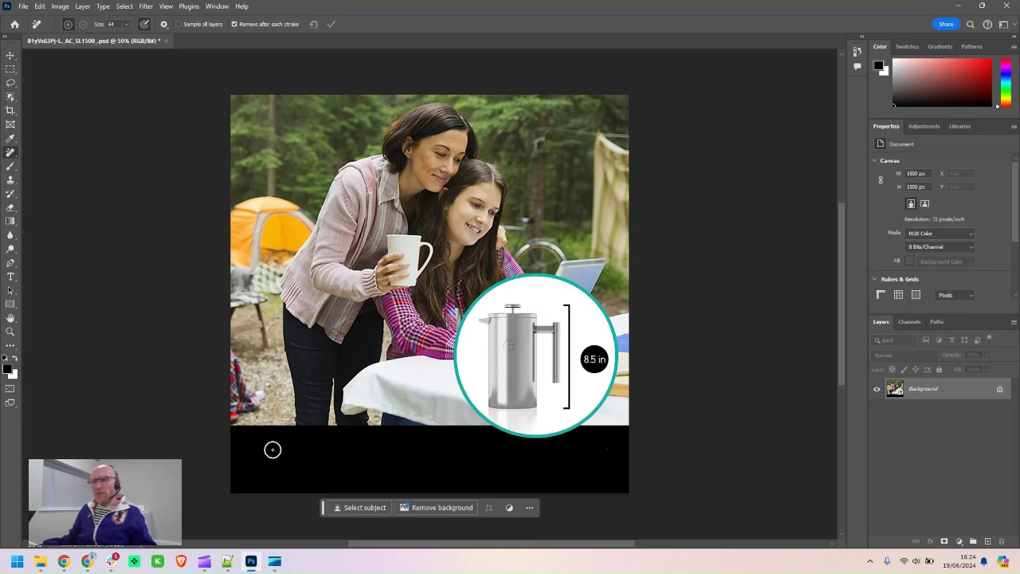
Upload the product image to OCR.best and run text recognition on it.
{"action": "key", "text": "alt+Tab"}
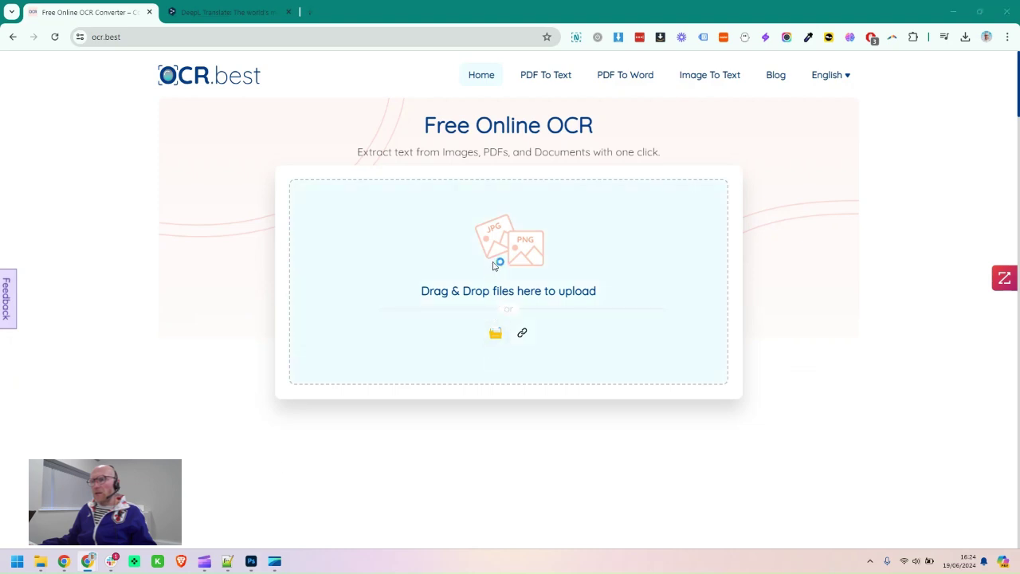
{"action": "left_click", "coordinate": [492, 265]}
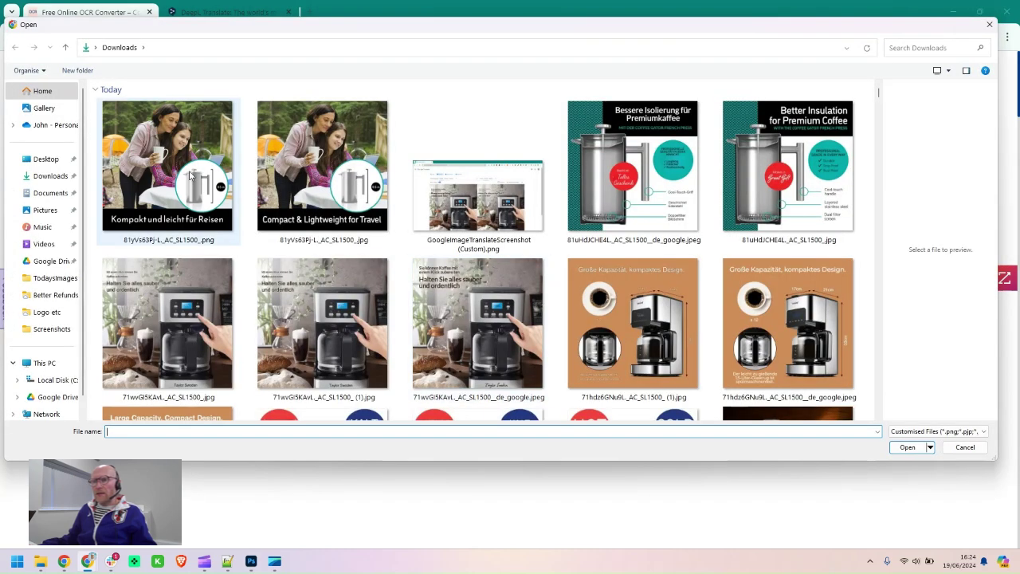
{"action": "left_click", "coordinate": [283, 172]}
{"action": "left_click", "coordinate": [907, 447]}
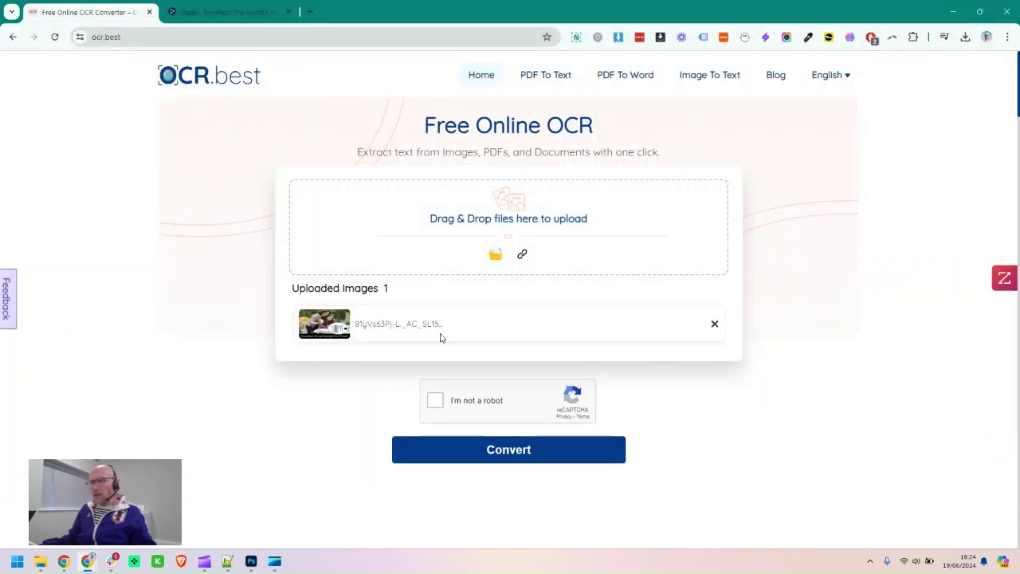
{"action": "left_click", "coordinate": [435, 400]}
{"action": "left_click", "coordinate": [485, 462]}
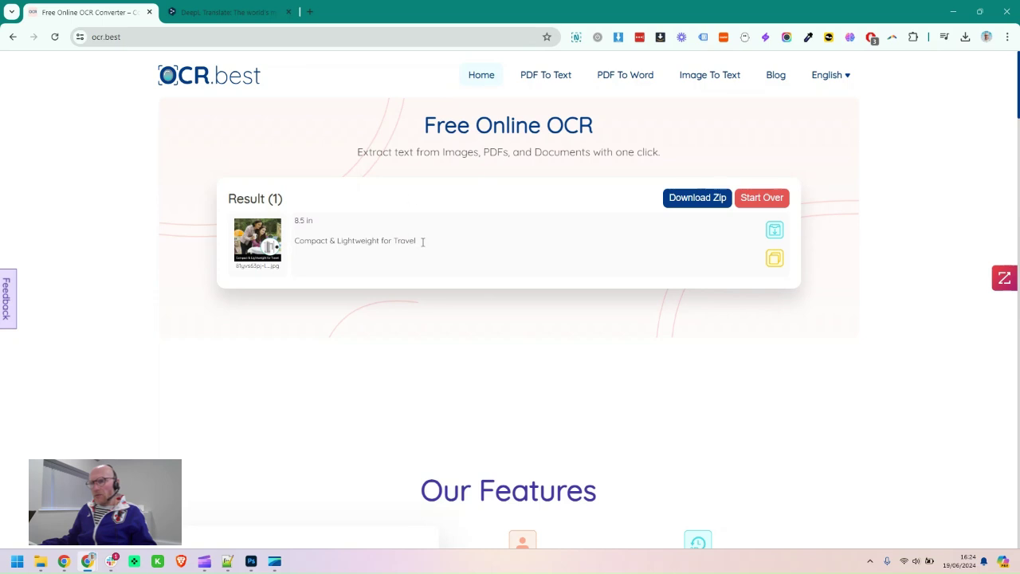
Copy the recognised caption 'Compact & Lightweight for Travel' and go to DeepL.
{"action": "left_click_drag", "start_coordinate": [422, 241], "coordinate": [296, 240]}
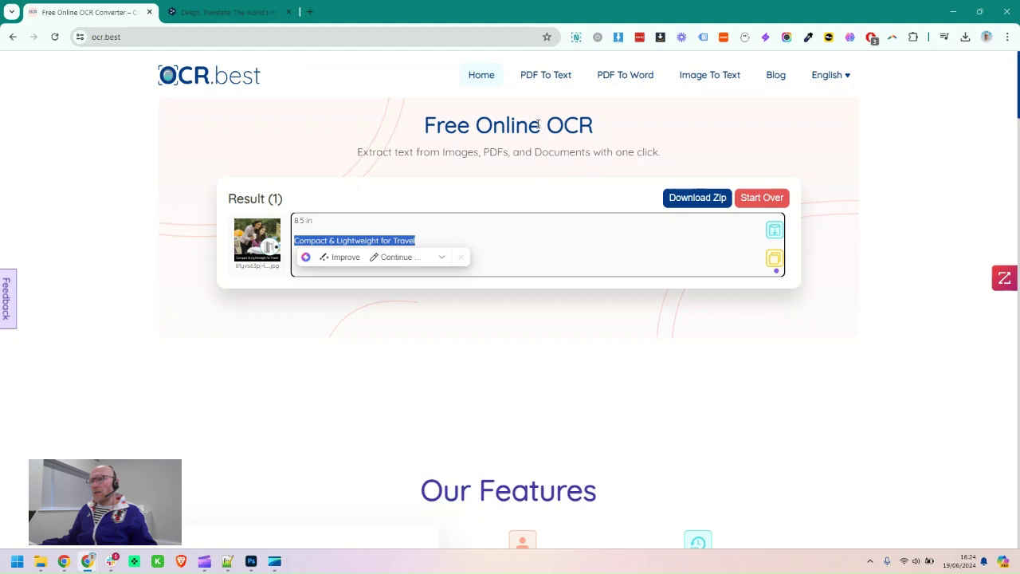
{"action": "key", "text": "ctrl+c"}
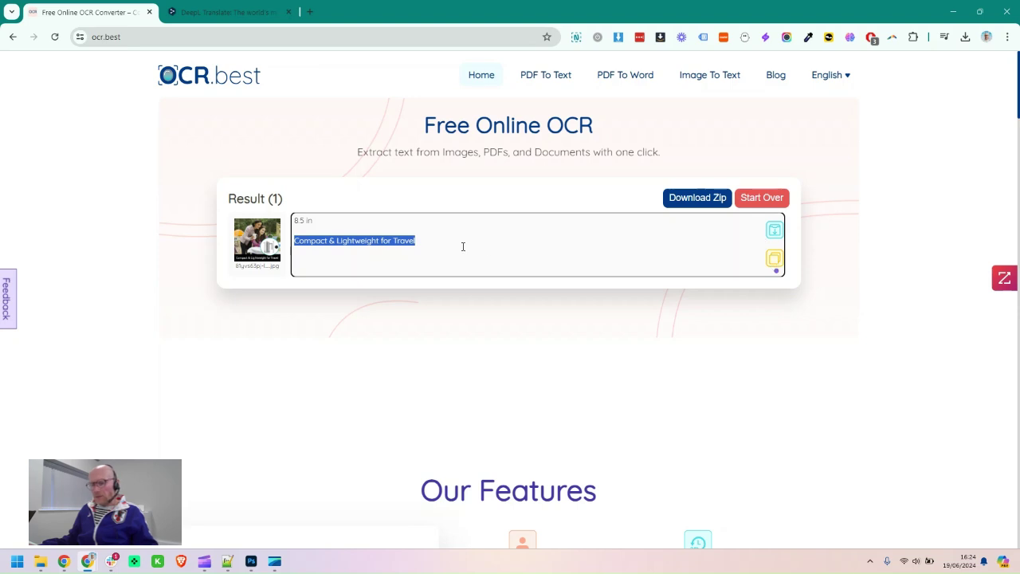
{"action": "left_click", "coordinate": [229, 12]}
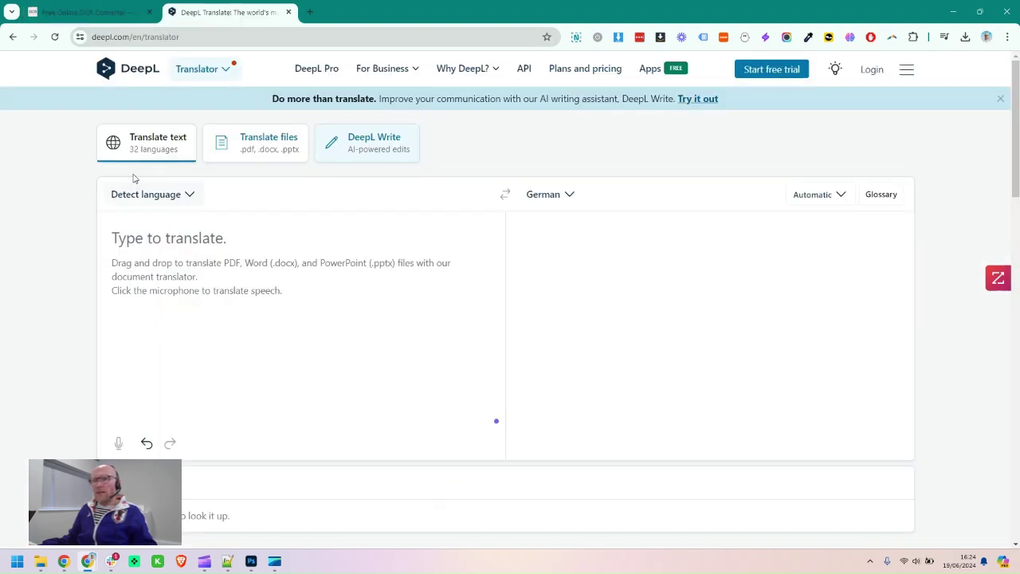
Translate the pasted caption in DeepL and take the German 'Kompakt und leicht für Reisen' to Photoshop.
{"action": "left_click", "coordinate": [157, 252]}
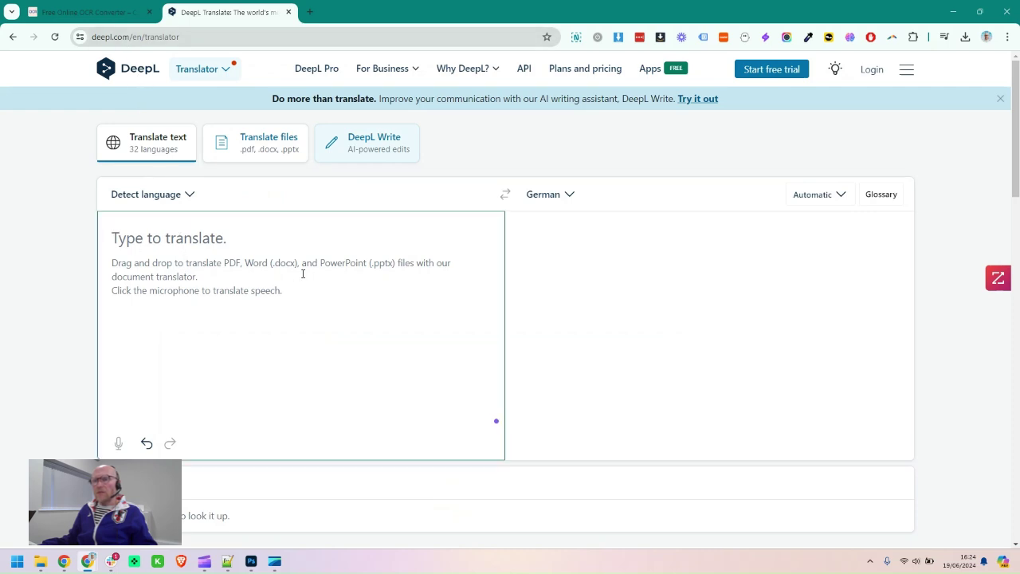
{"action": "key", "text": "ctrl+v"}
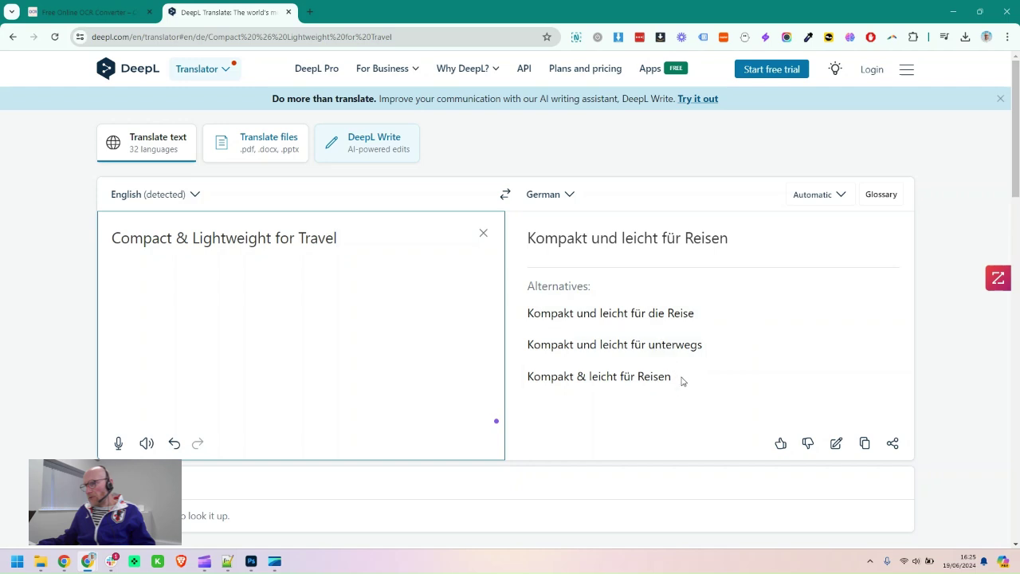
{"action": "left_click_drag", "start_coordinate": [736, 239], "coordinate": [515, 237]}
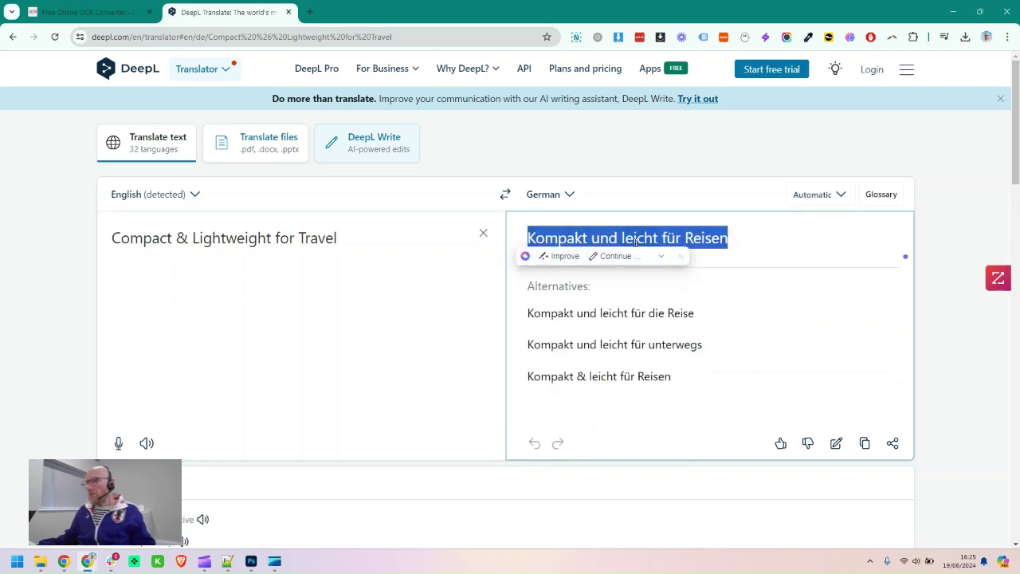
{"action": "key", "text": "alt+Tab"}
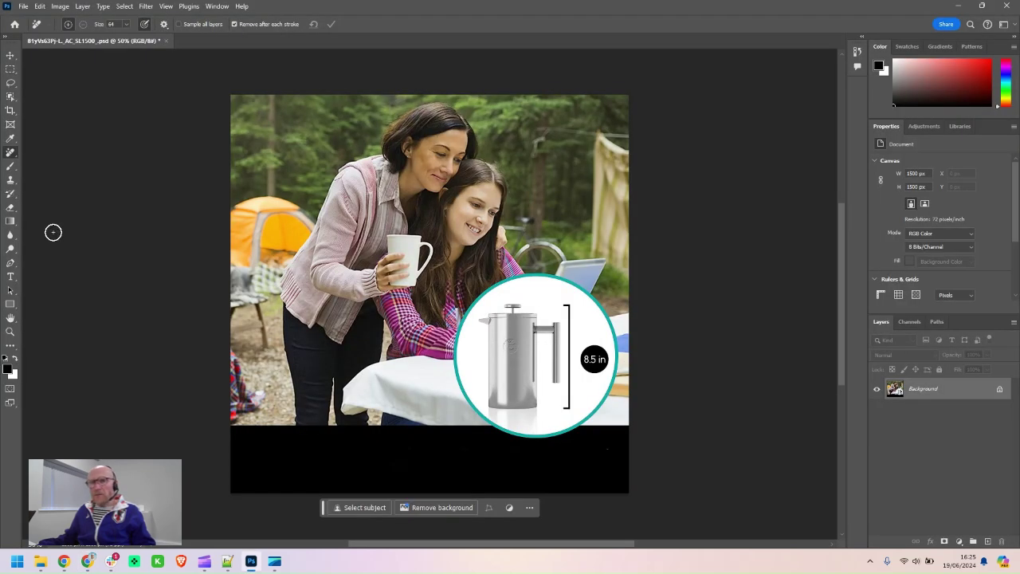
Add 'Kompakt und leicht für Reisen' as a text layer in the black band, moved slightly lower.
{"action": "left_click", "coordinate": [10, 277]}
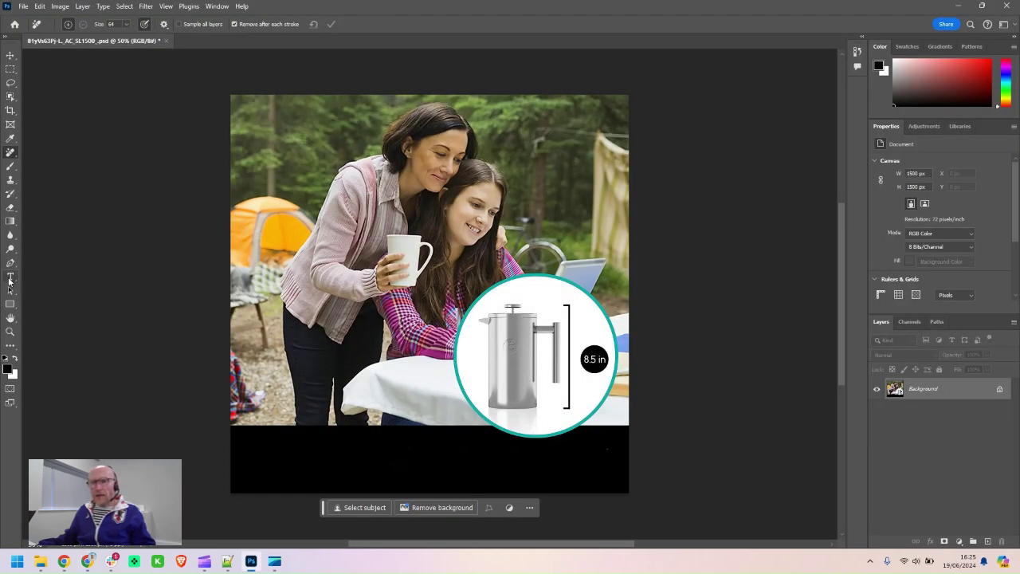
{"action": "left_click", "coordinate": [274, 450]}
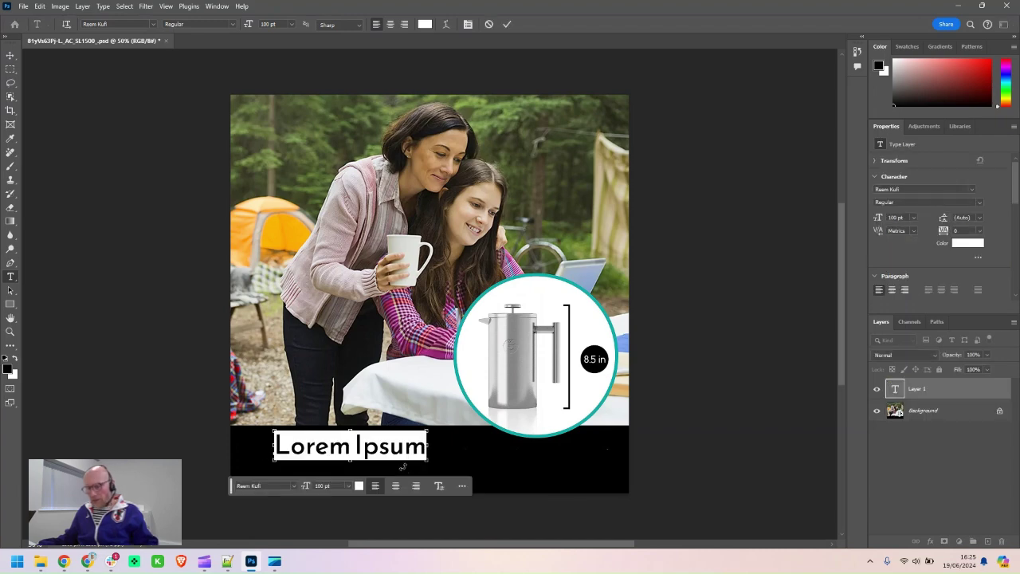
{"action": "key", "text": "ctrl+v"}
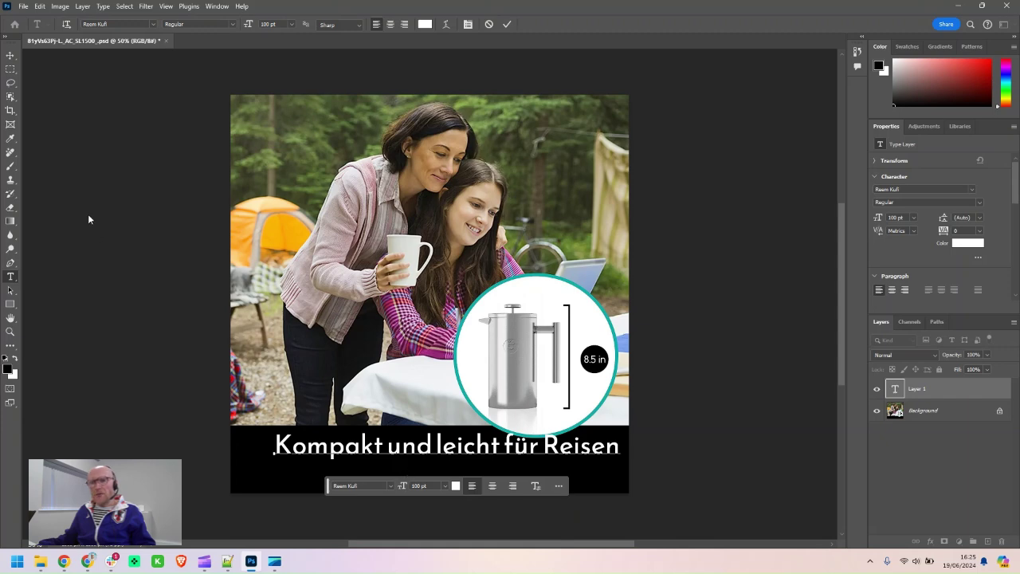
{"action": "left_click", "coordinate": [10, 55]}
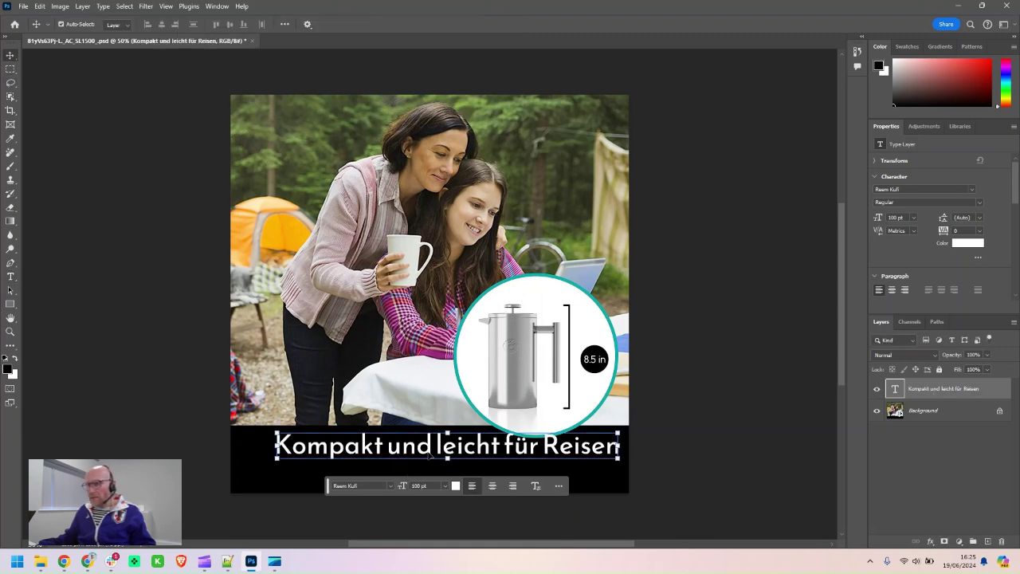
{"action": "left_click_drag", "start_coordinate": [426, 456], "coordinate": [419, 471]}
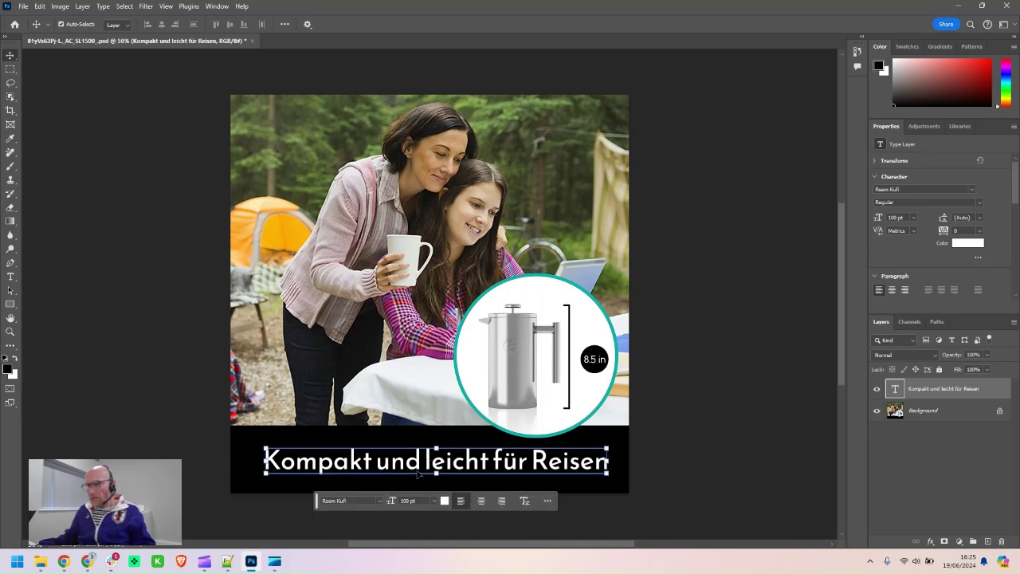
{"action": "left_click", "coordinate": [378, 500]}
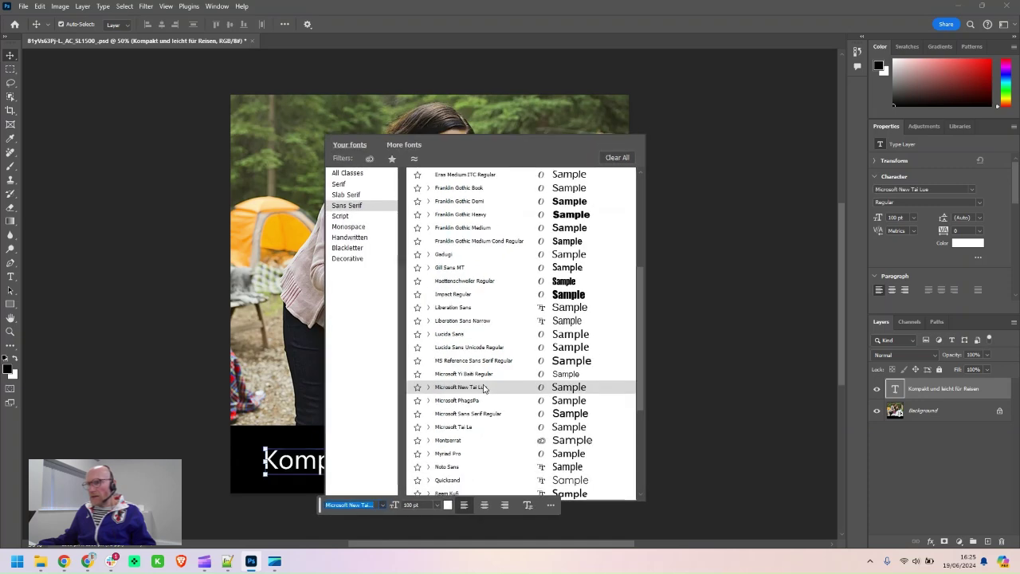
Set the German caption's font to Tahoma.
{"action": "scroll", "coordinate": [483, 390], "scroll_direction": "down", "scroll_amount": 2}
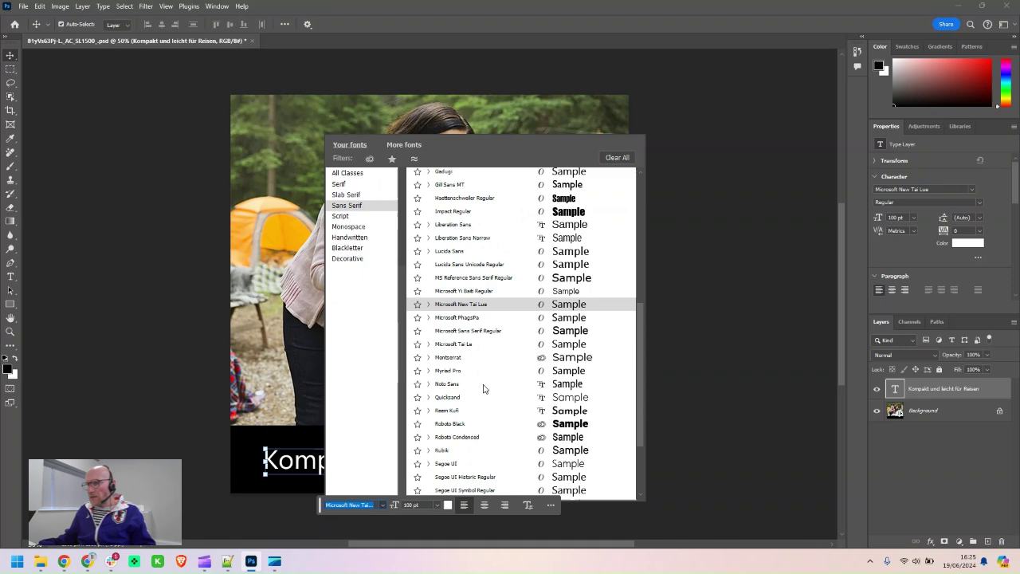
{"action": "scroll", "coordinate": [478, 421], "scroll_direction": "down", "scroll_amount": 1}
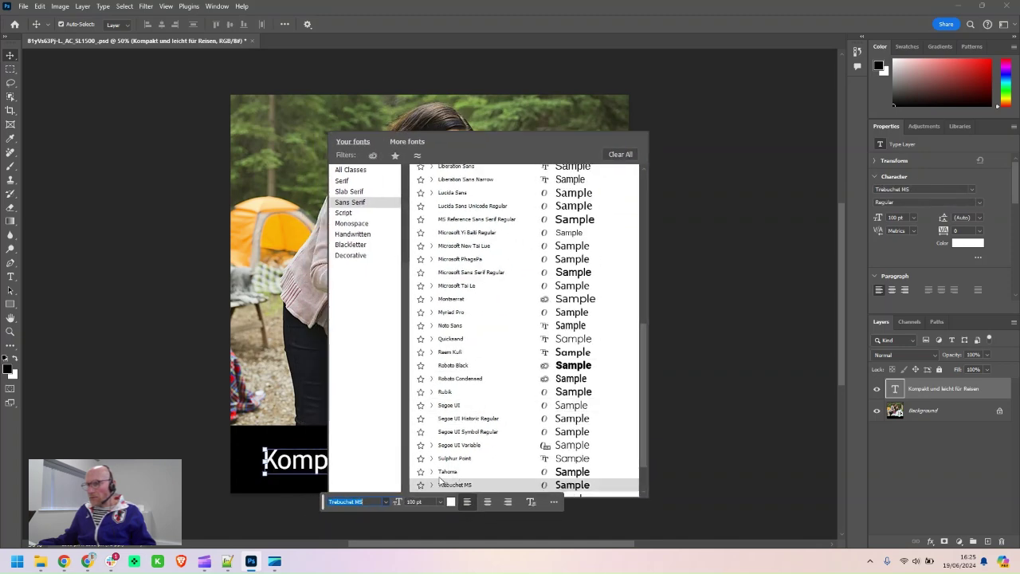
{"action": "left_click", "coordinate": [439, 477]}
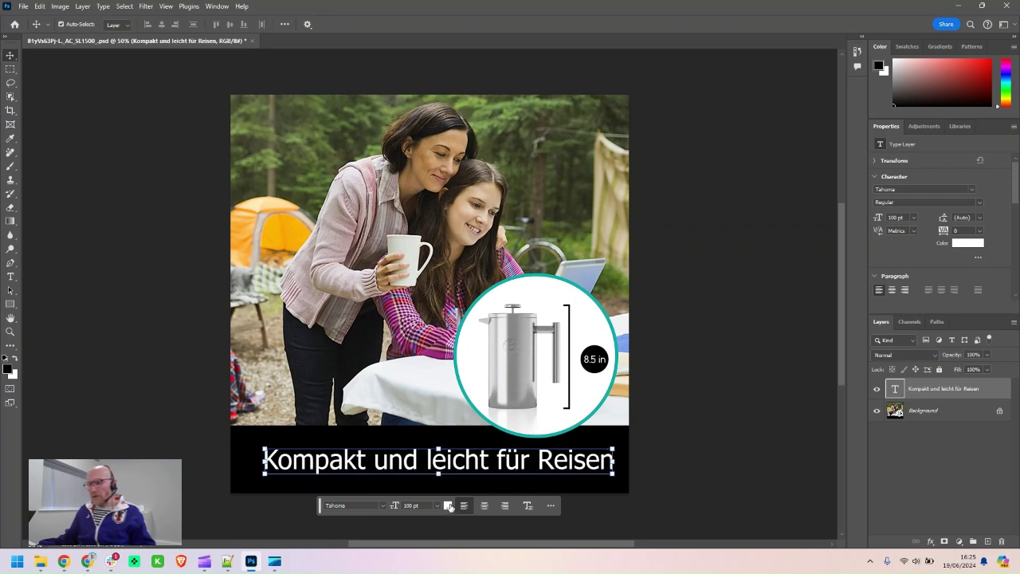
Keep the caption's text colour white (ffffff) in the colour picker.
{"action": "left_click", "coordinate": [448, 505]}
{"action": "left_click", "coordinate": [459, 190]}
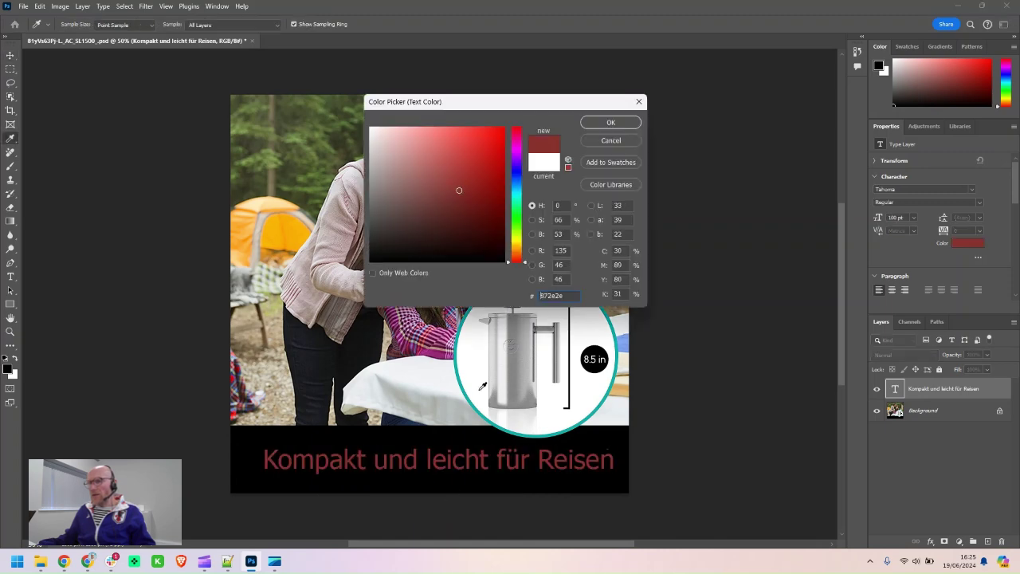
{"action": "left_click_drag", "start_coordinate": [447, 168], "coordinate": [356, 117]}
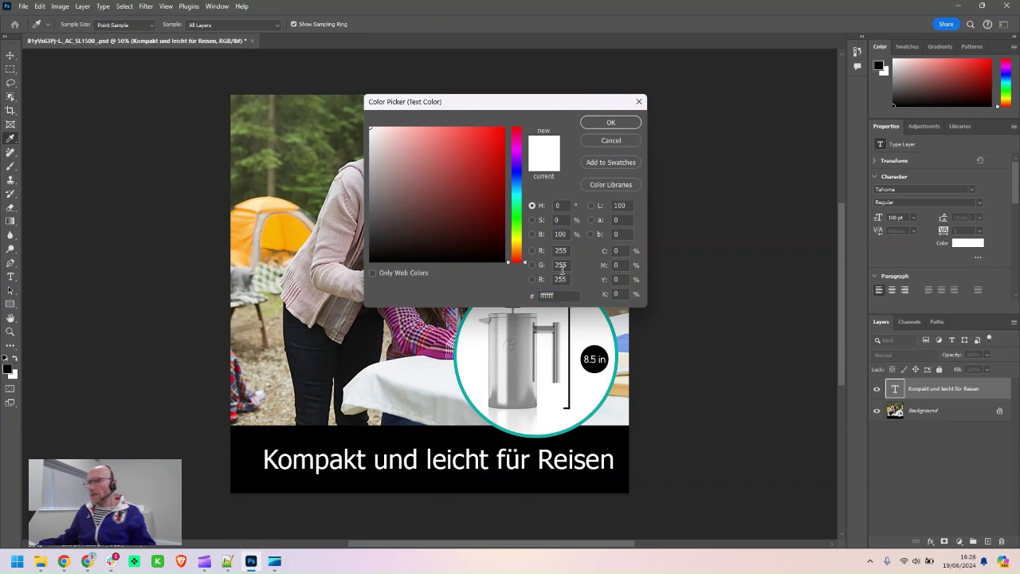
{"action": "left_click", "coordinate": [602, 125]}
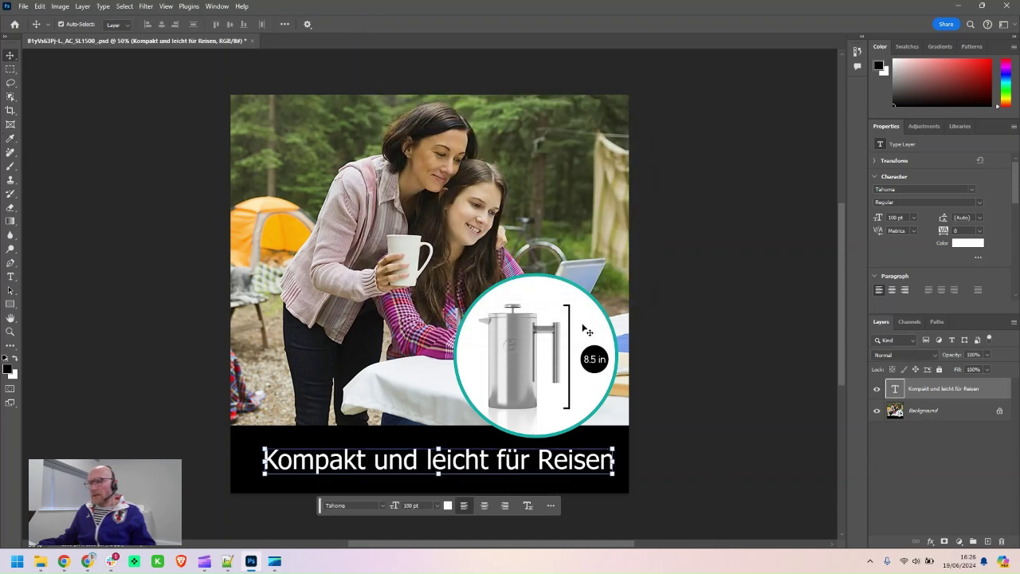